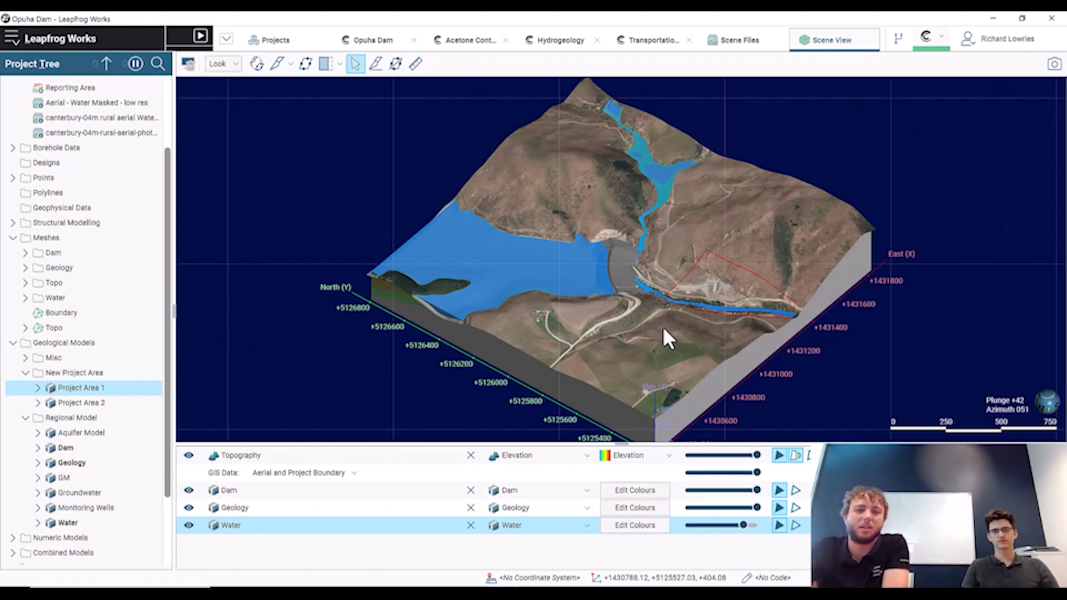
Orbit, zoom and pan into a close top-down view of the dam and red project outline.
{"action": "left_click_drag", "start_coordinate": [622, 315], "coordinate": [740, 309]}
{"action": "scroll", "coordinate": [730, 257], "scroll_direction": "up", "scroll_amount": 3}
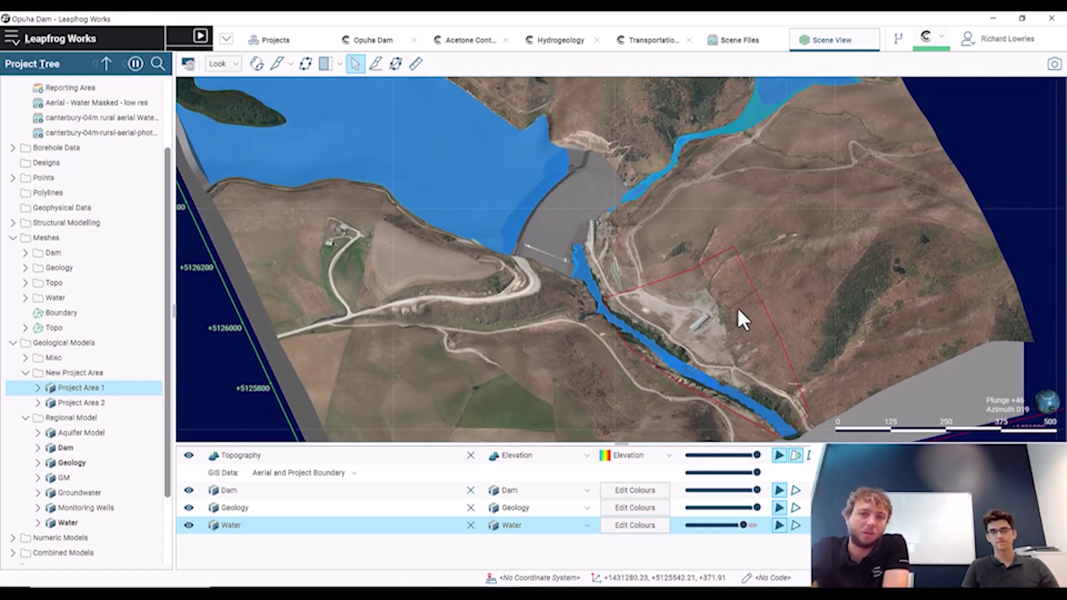
{"action": "right_click_drag", "start_coordinate": [818, 314], "coordinate": [789, 296]}
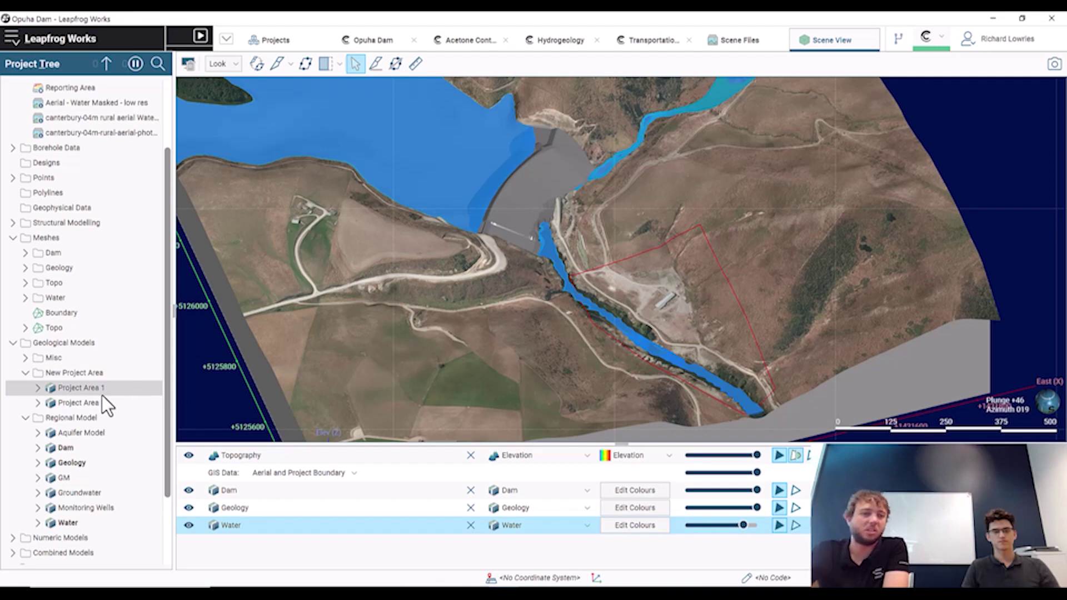
Add the Project Area GIS vector as a vertical-wall lateral extent on Project Area 1's Boundary.
{"action": "left_click", "coordinate": [38, 388]}
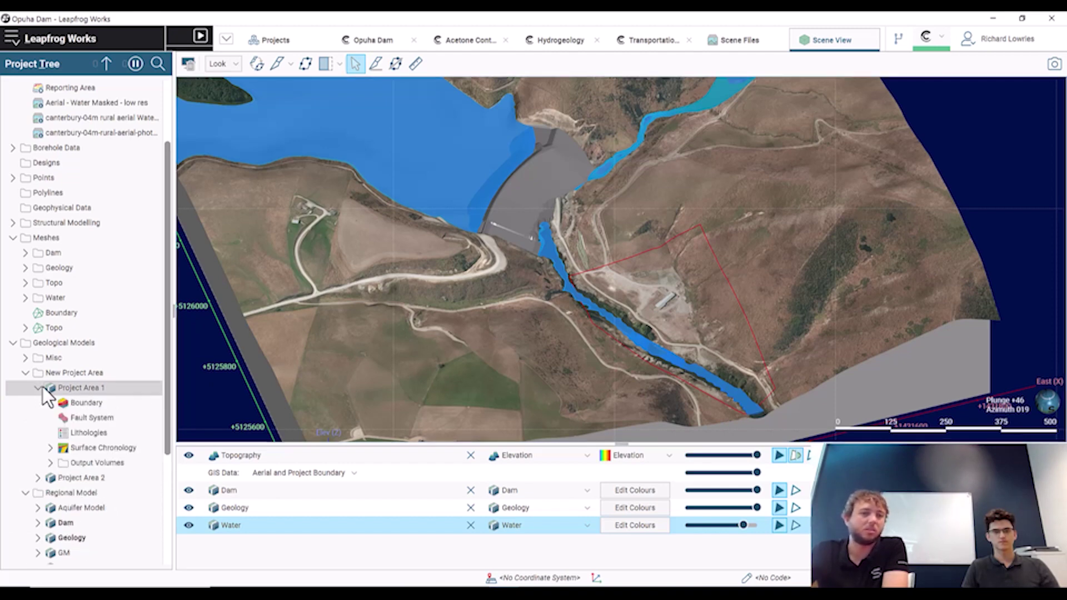
{"action": "left_click", "coordinate": [86, 389]}
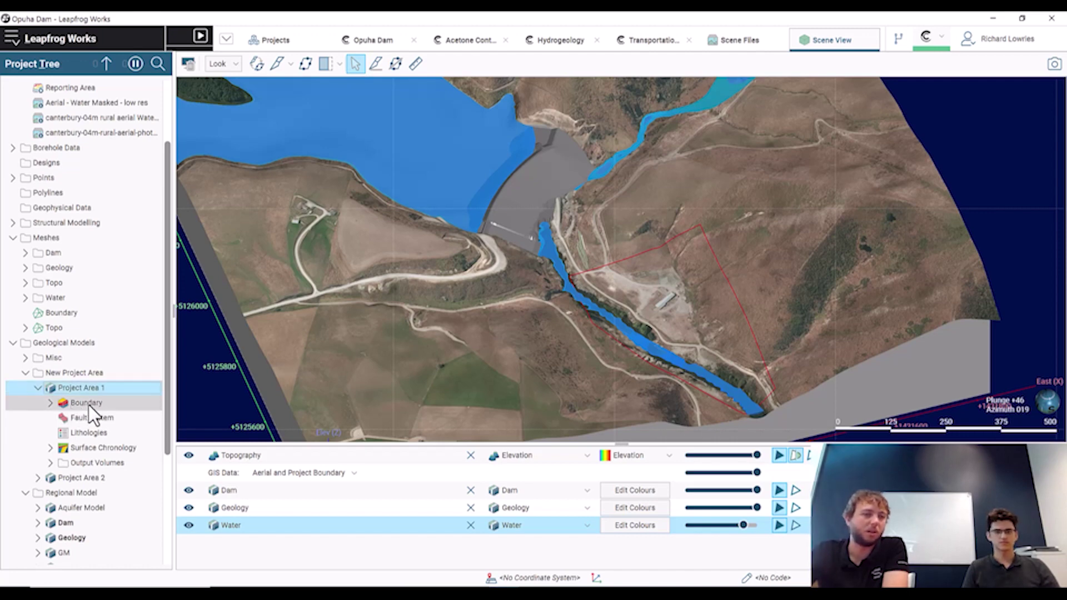
{"action": "right_click", "coordinate": [88, 404]}
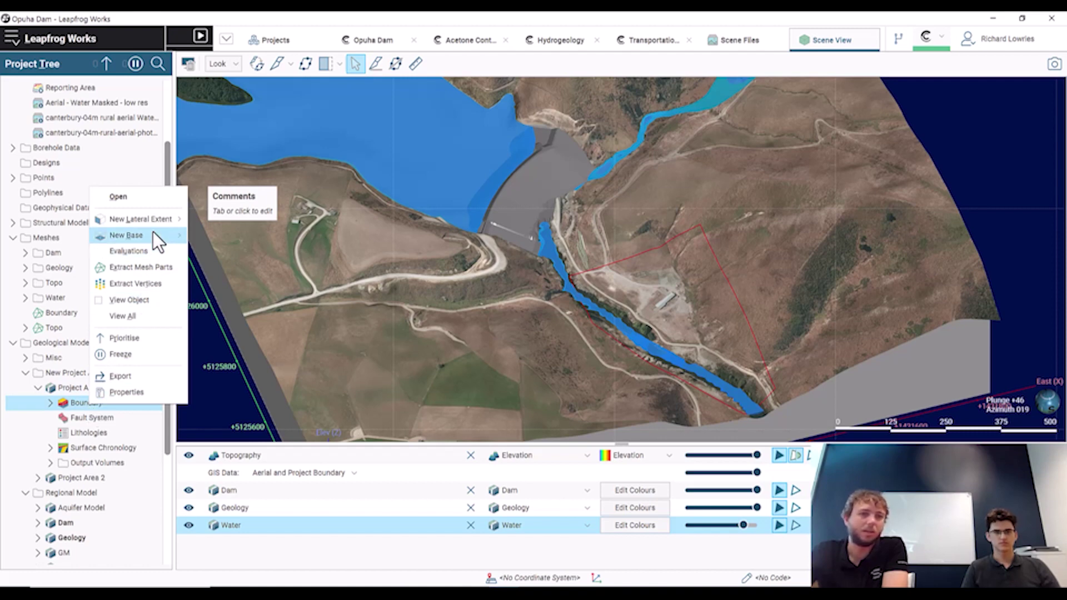
{"action": "mouse_move", "coordinate": [154, 221]}
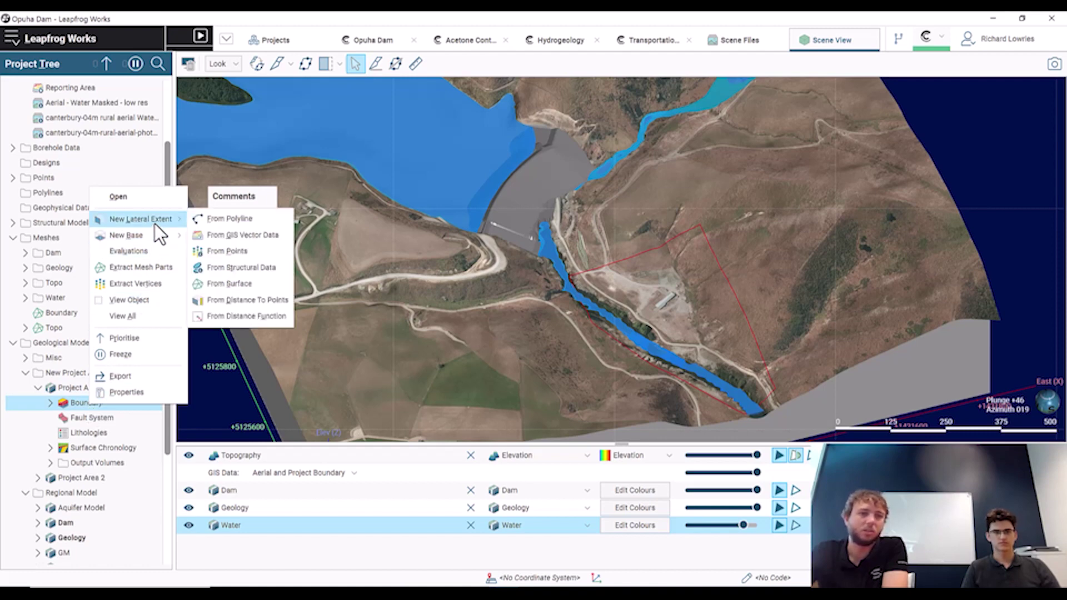
{"action": "left_click", "coordinate": [228, 236]}
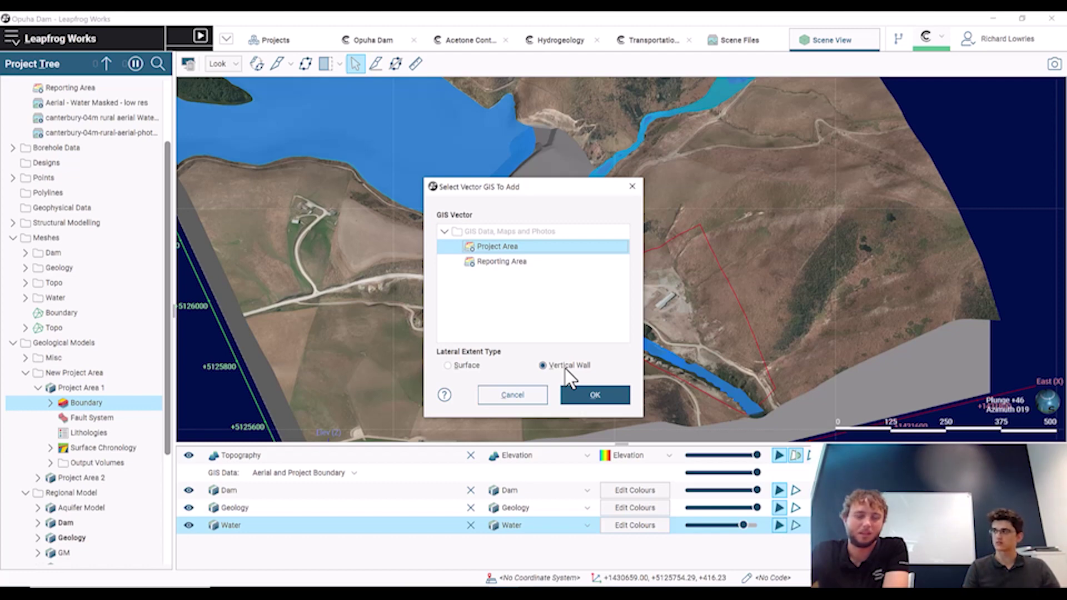
{"action": "left_click", "coordinate": [603, 395]}
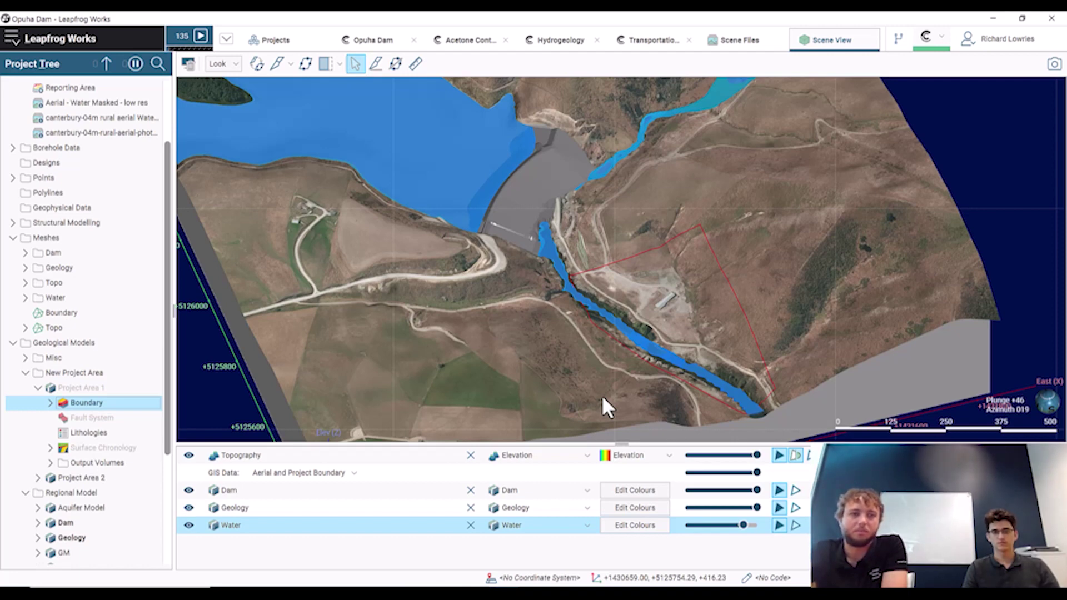
Clear the scene, show the recomputed Project Area 1 model, and orbit it from several angles.
{"action": "left_click", "coordinate": [188, 64]}
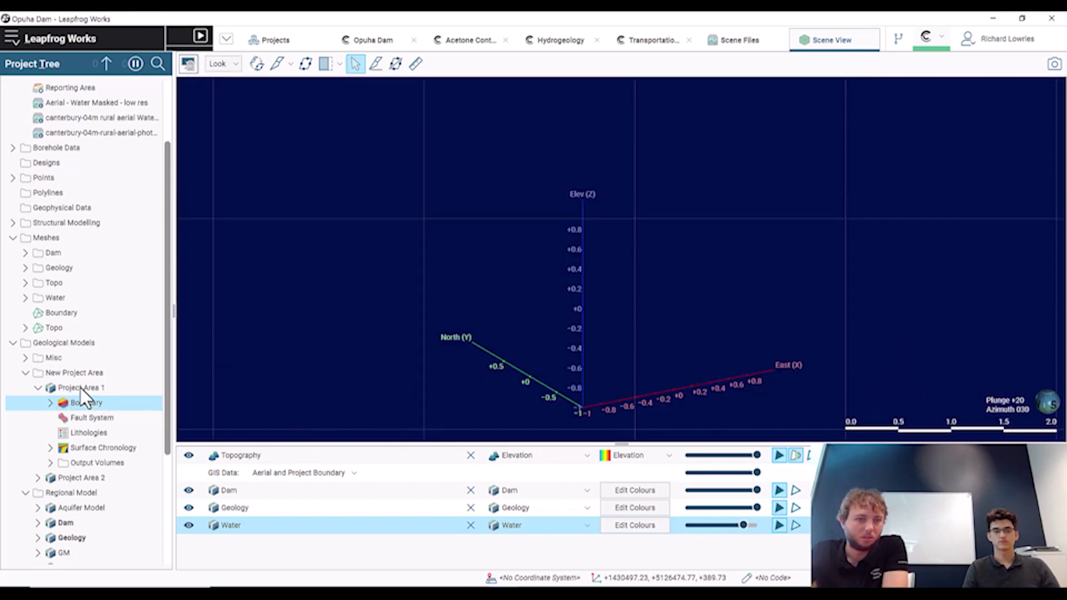
{"action": "left_click_drag", "start_coordinate": [81, 388], "coordinate": [576, 367]}
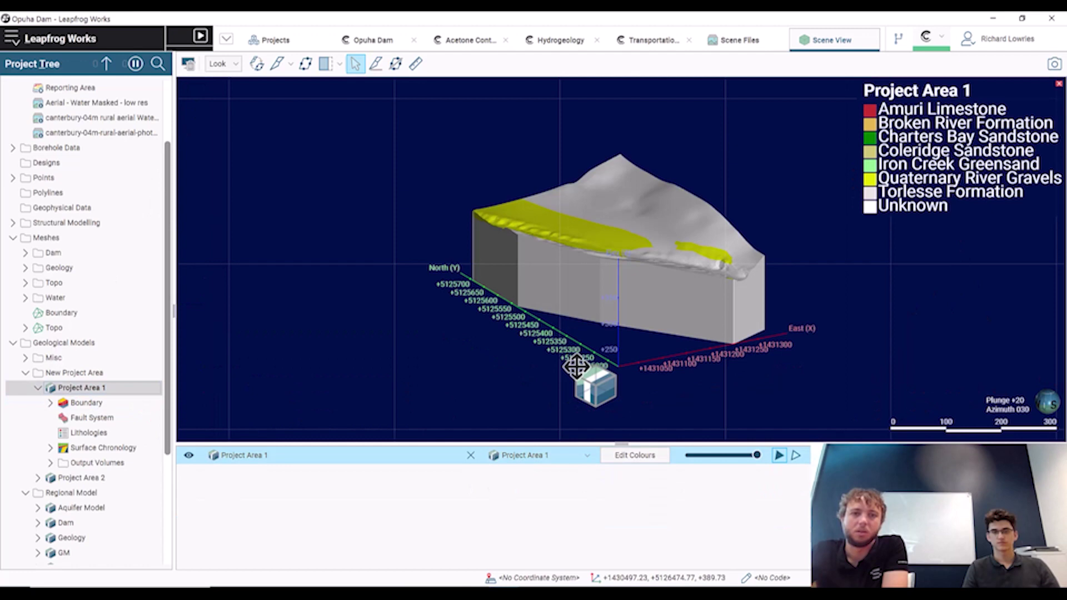
{"action": "left_click_drag", "start_coordinate": [746, 333], "coordinate": [525, 368]}
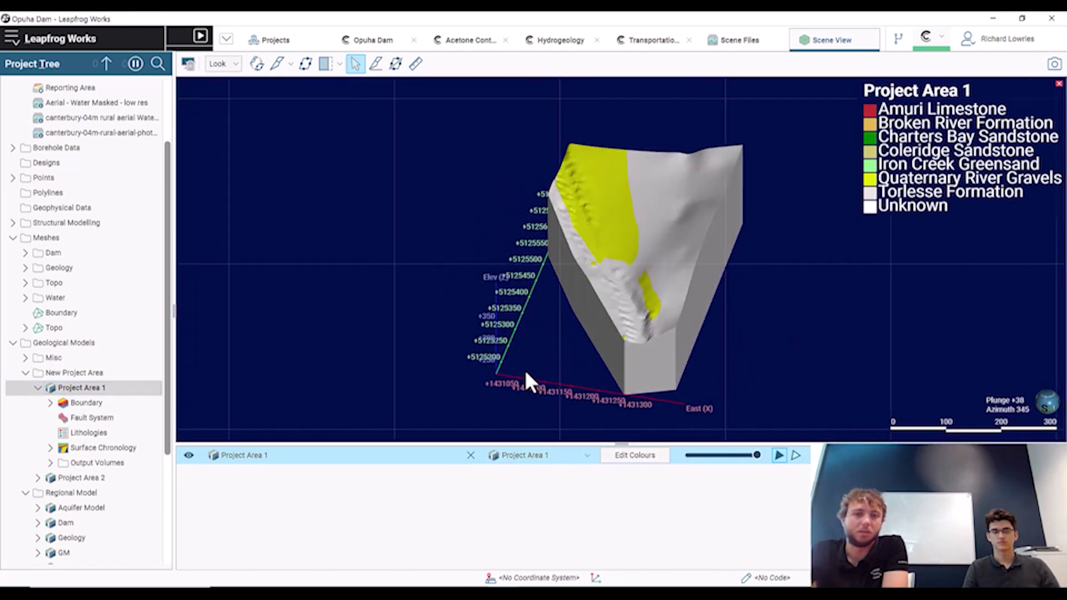
{"action": "right_click_drag", "start_coordinate": [657, 242], "coordinate": [639, 321]}
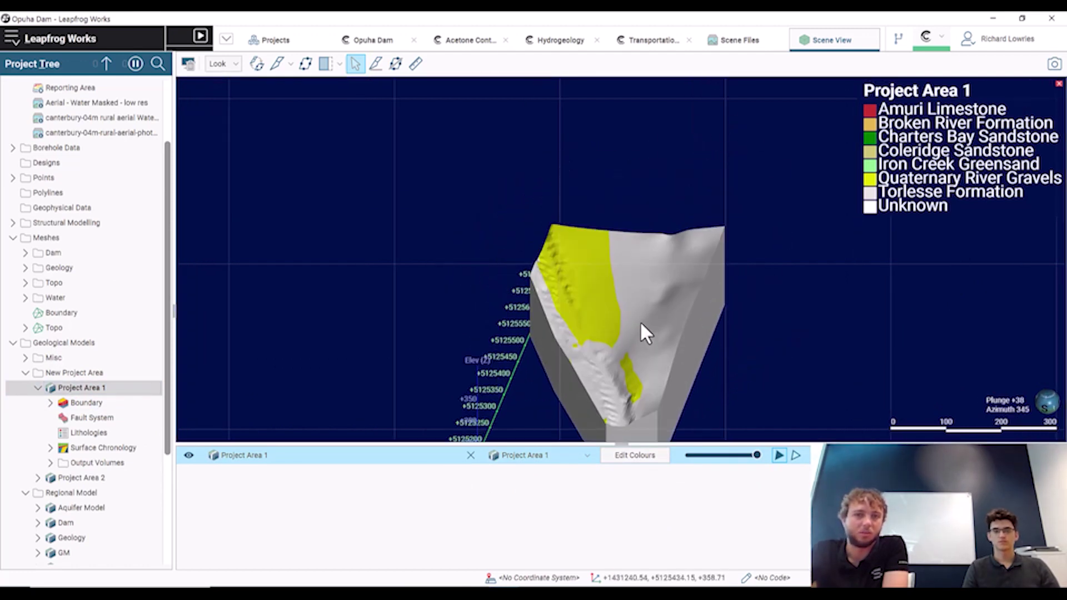
{"action": "left_click_drag", "start_coordinate": [591, 362], "coordinate": [591, 352]}
{"action": "left_click_drag", "start_coordinate": [543, 381], "coordinate": [609, 336]}
{"action": "left_click_drag", "start_coordinate": [536, 363], "coordinate": [562, 343]}
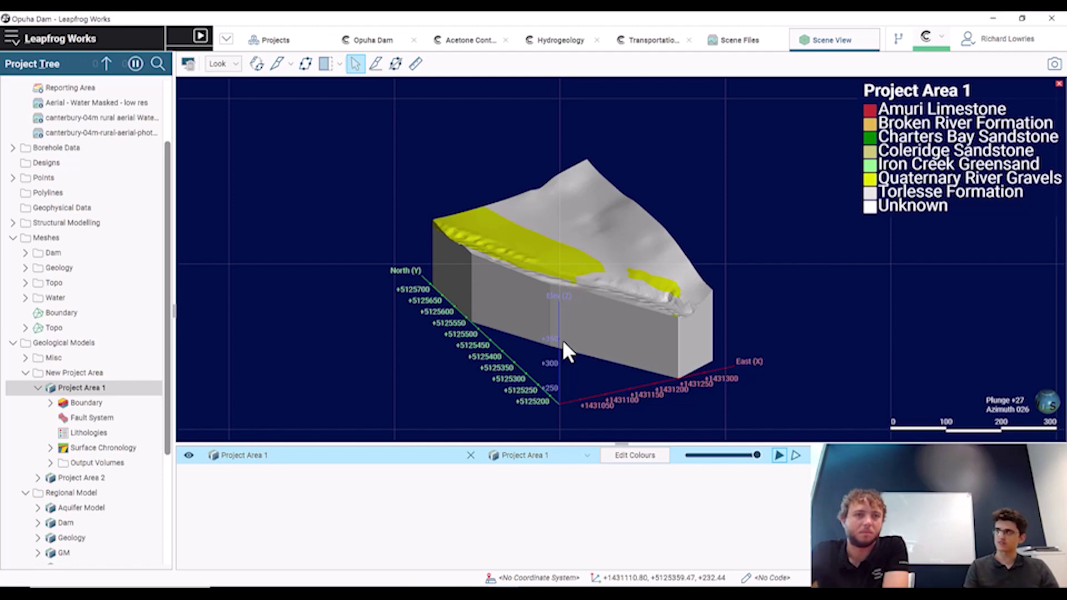
Clear the scene and display the Project Area 2 model instead.
{"action": "left_click", "coordinate": [190, 63]}
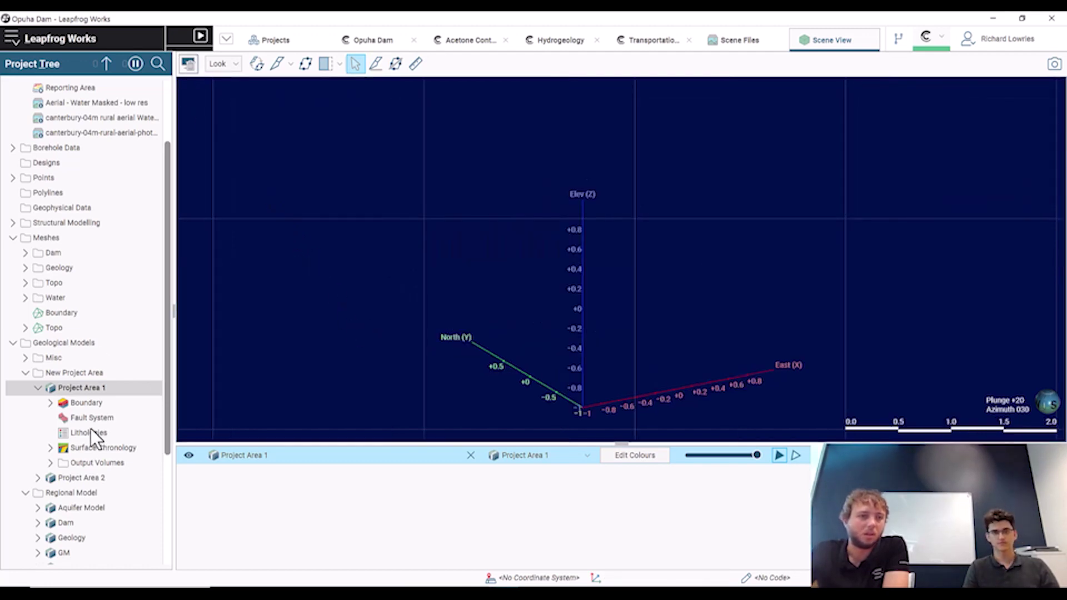
{"action": "left_click", "coordinate": [38, 478]}
{"action": "left_click_drag", "start_coordinate": [52, 478], "coordinate": [608, 368]}
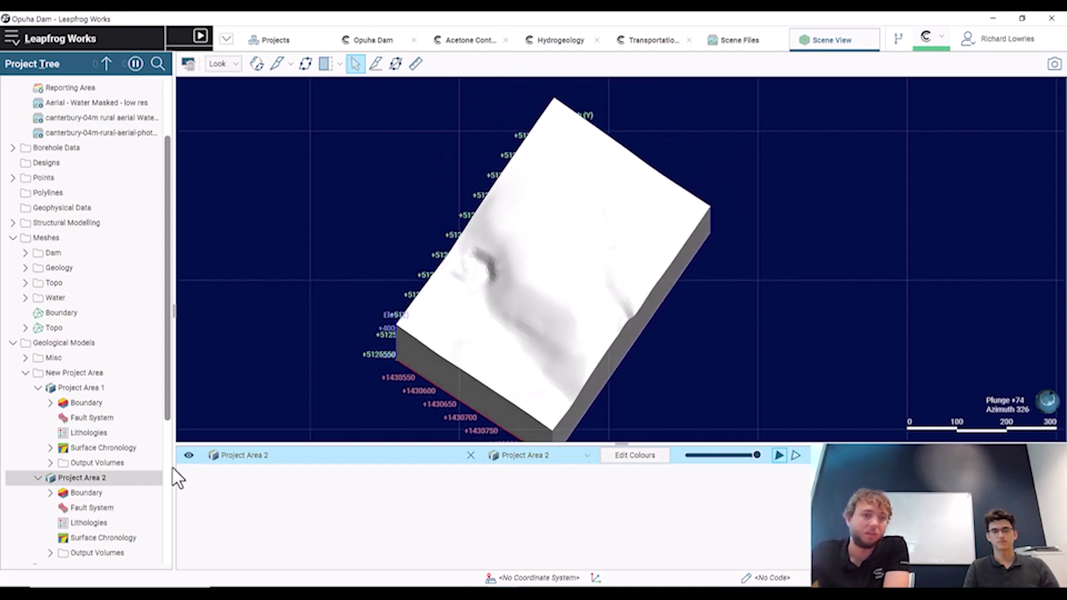
Start a new lateral extent from a polyline on Project Area 2's Boundary.
{"action": "left_click", "coordinate": [84, 493]}
{"action": "right_click", "coordinate": [85, 489]}
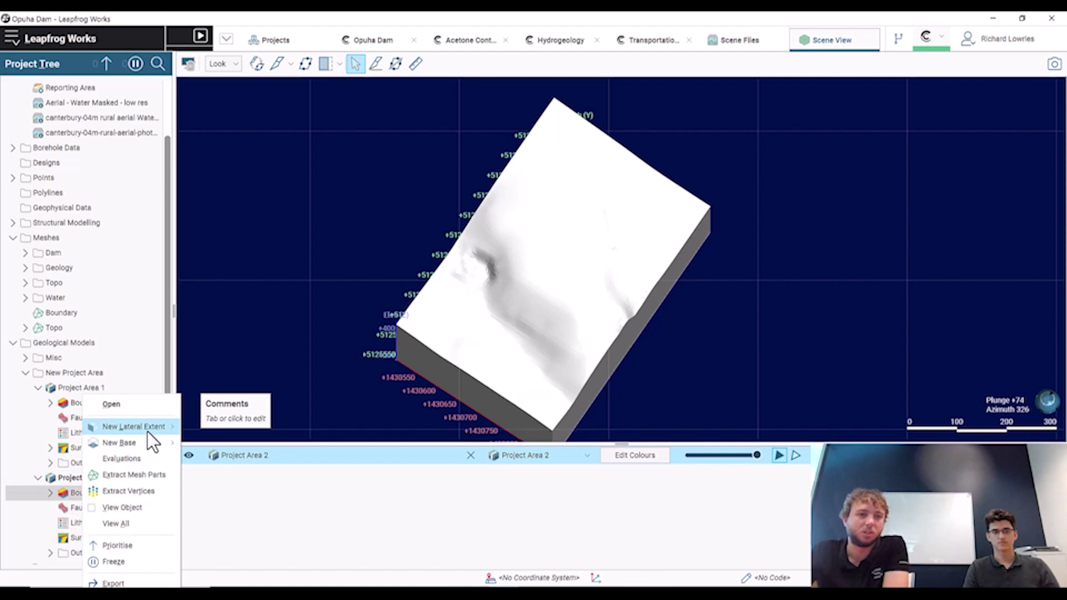
{"action": "mouse_move", "coordinate": [147, 429]}
{"action": "left_click", "coordinate": [225, 429]}
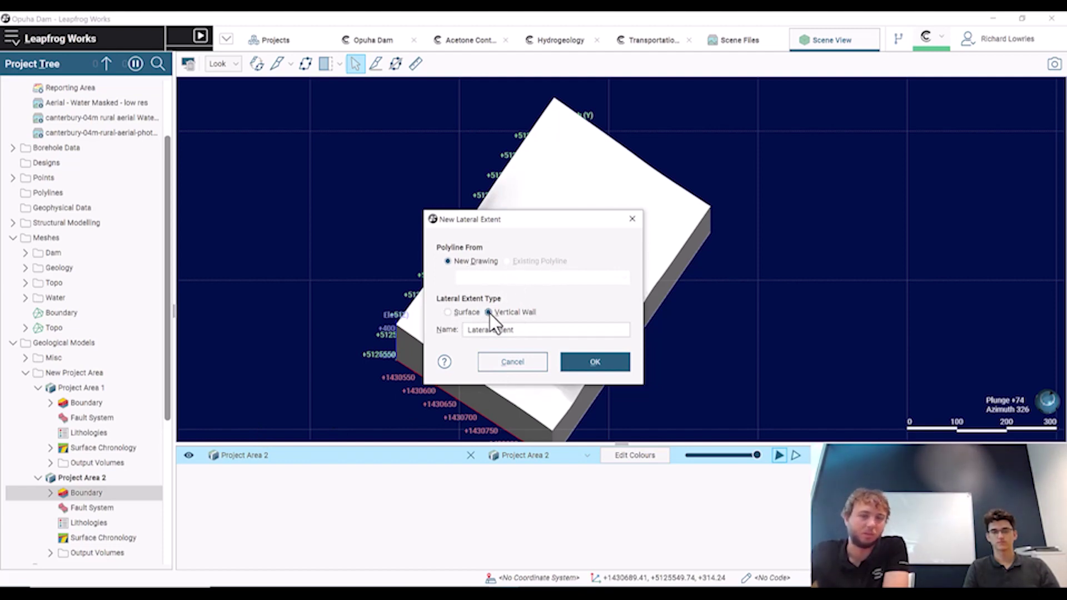
Confirm a new-drawing vertical-wall extent and place the first five outline nodes over Project Area 2.
{"action": "left_click", "coordinate": [589, 366]}
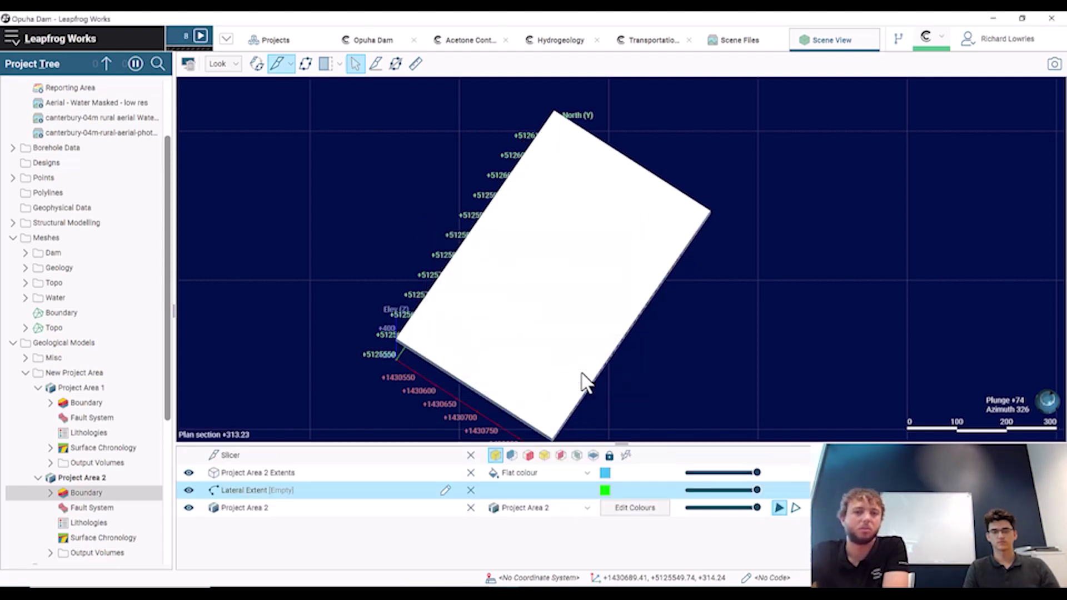
{"action": "left_click", "coordinate": [397, 91]}
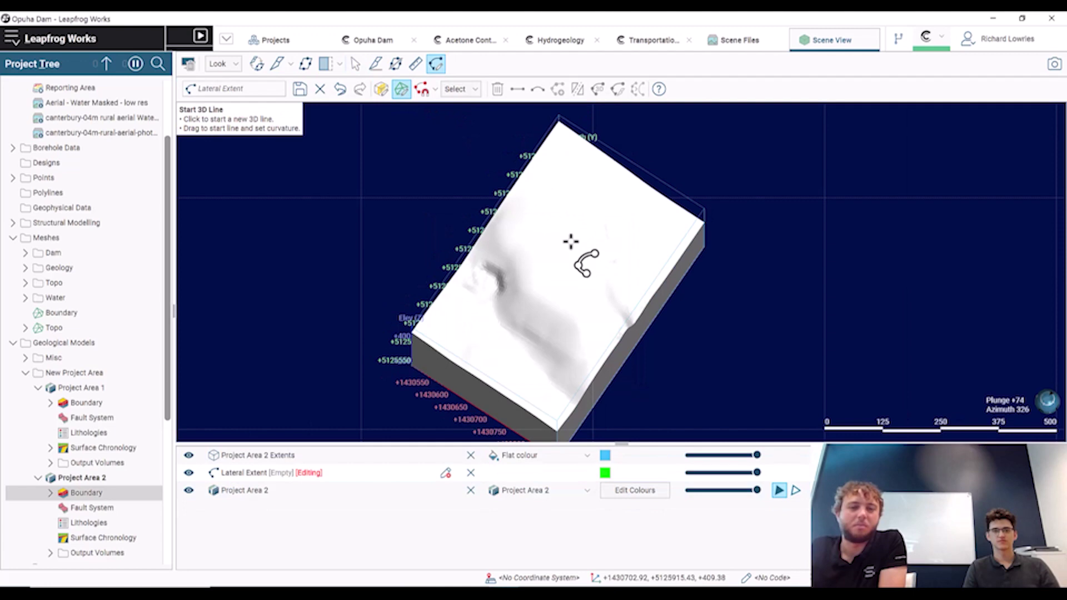
{"action": "left_click", "coordinate": [572, 224]}
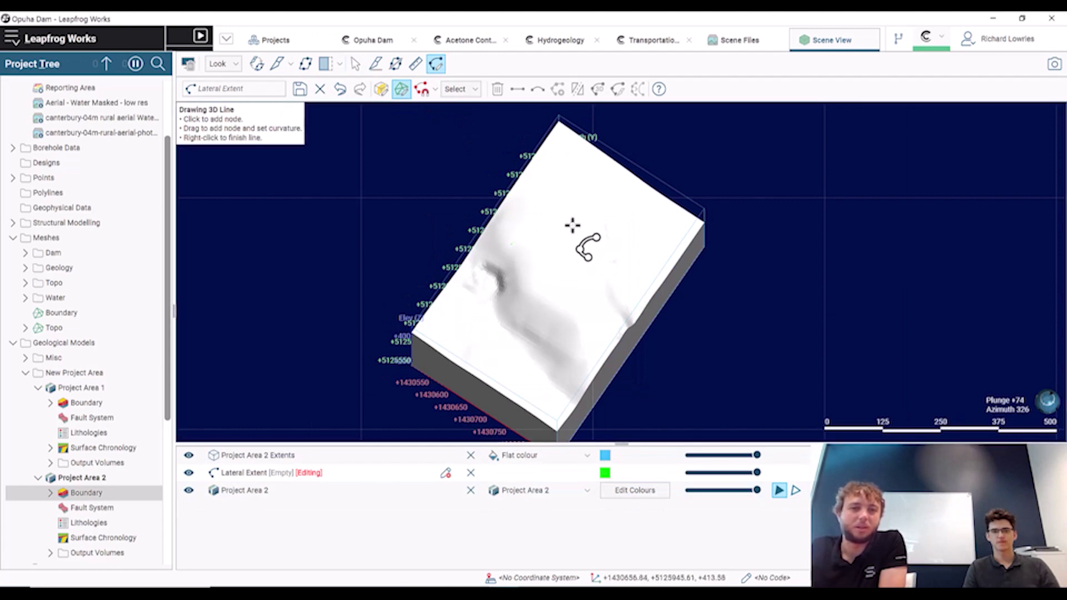
{"action": "left_click", "coordinate": [617, 247]}
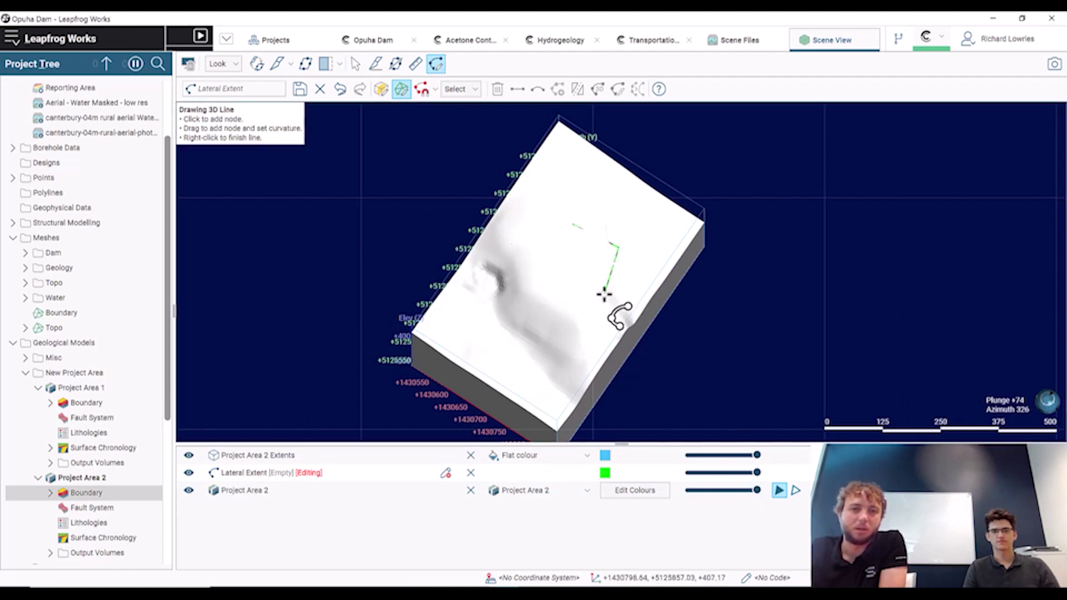
{"action": "left_click", "coordinate": [604, 294]}
{"action": "left_click", "coordinate": [532, 345]}
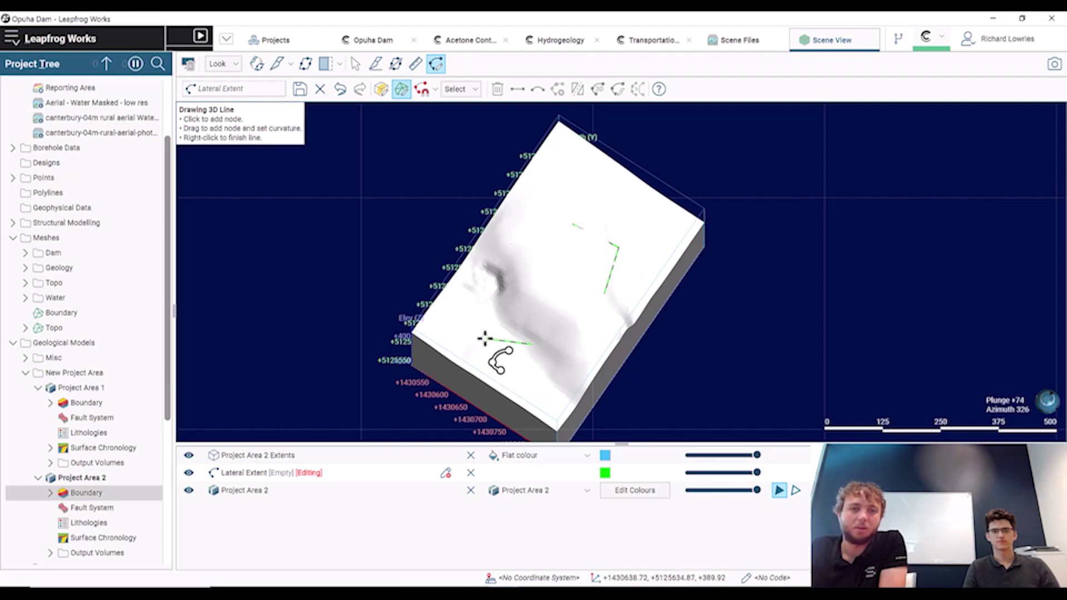
{"action": "left_click", "coordinate": [485, 336]}
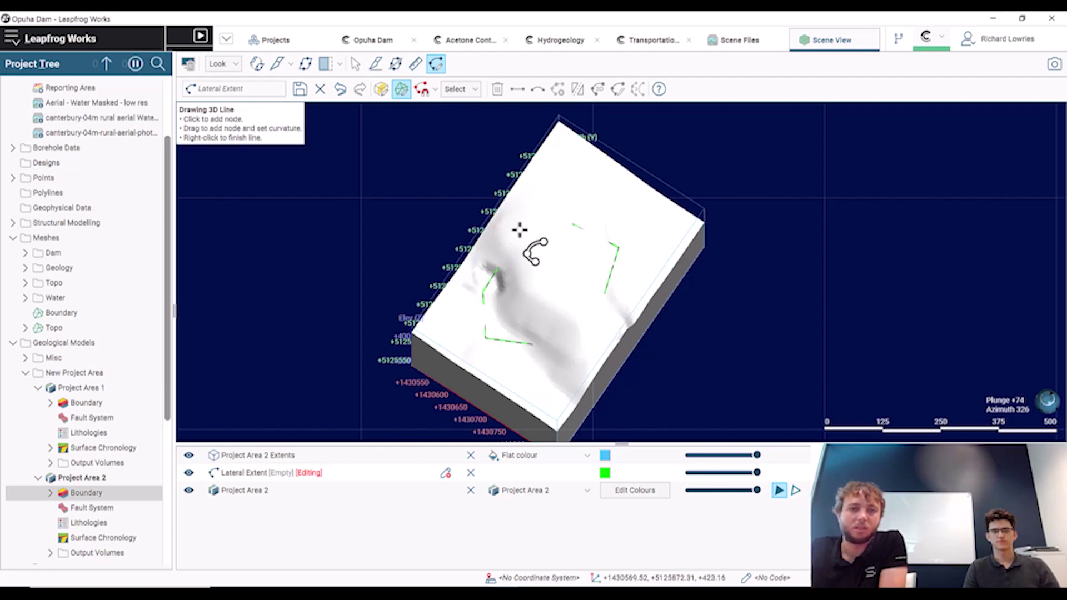
Hide Project Area 2, add the sixth node, close the polygon and finish drawing.
{"action": "left_click", "coordinate": [188, 490]}
{"action": "left_click", "coordinate": [481, 293]}
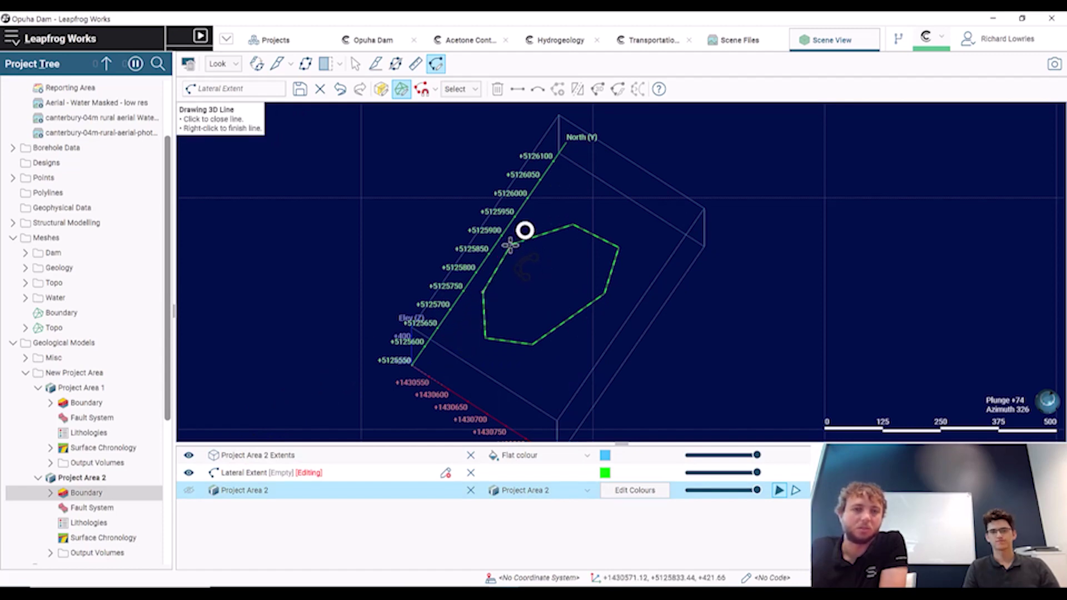
{"action": "left_click", "coordinate": [510, 245]}
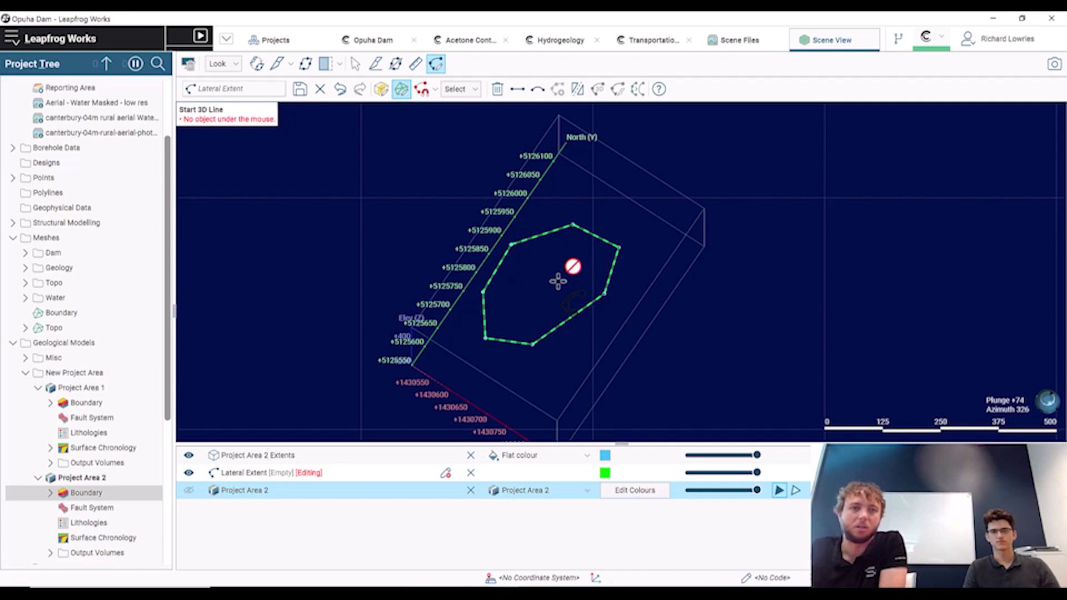
{"action": "key", "text": "Escape"}
{"action": "left_click", "coordinate": [300, 90]}
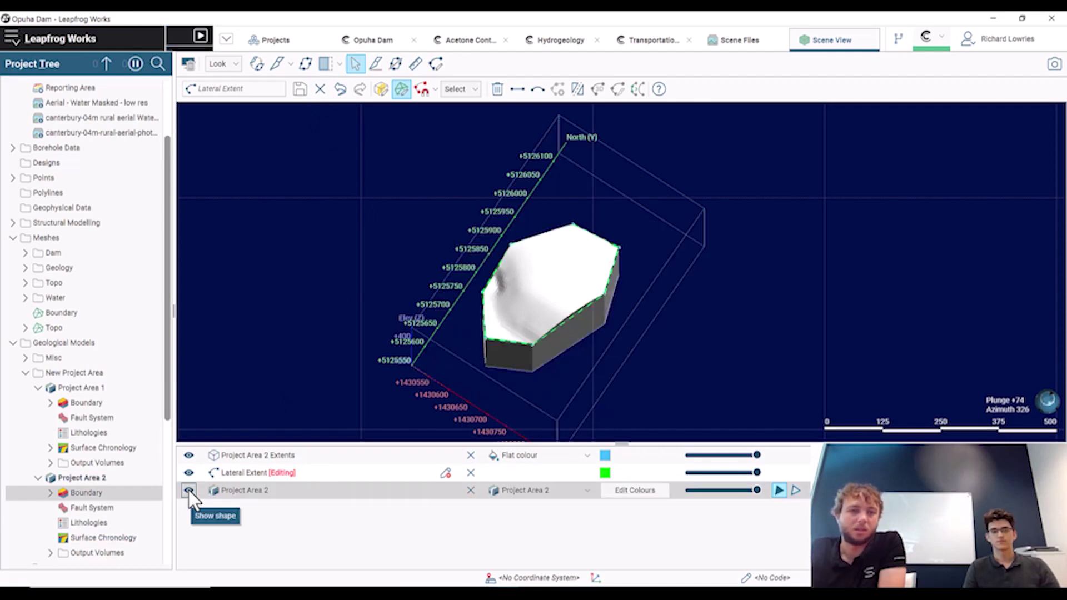
Flip the drawn lateral extent so the area outside the six-sided outline is kept.
{"action": "left_click", "coordinate": [189, 495]}
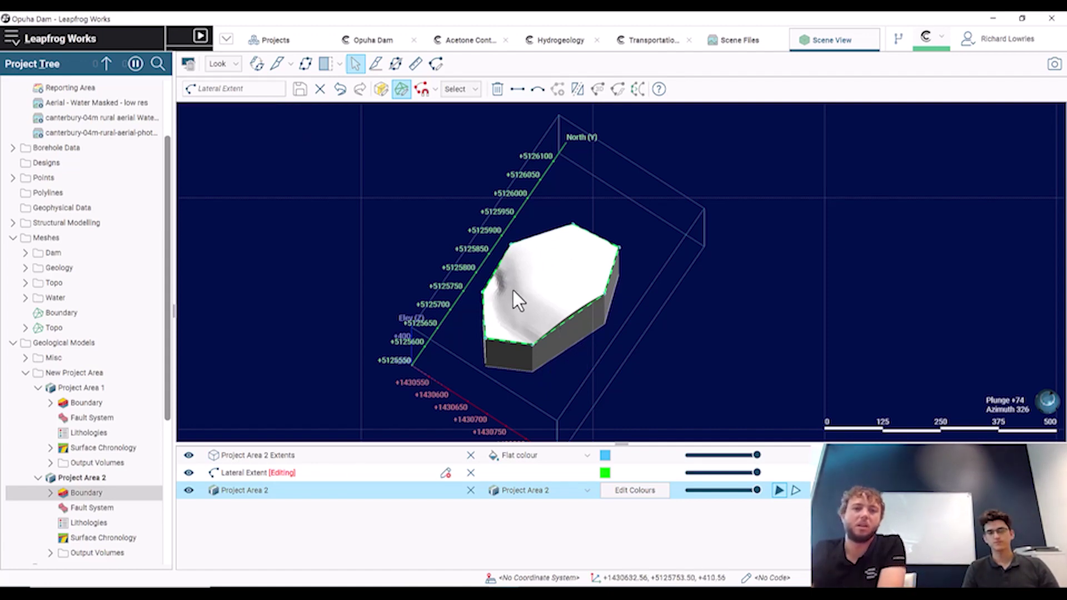
{"action": "left_click", "coordinate": [578, 90]}
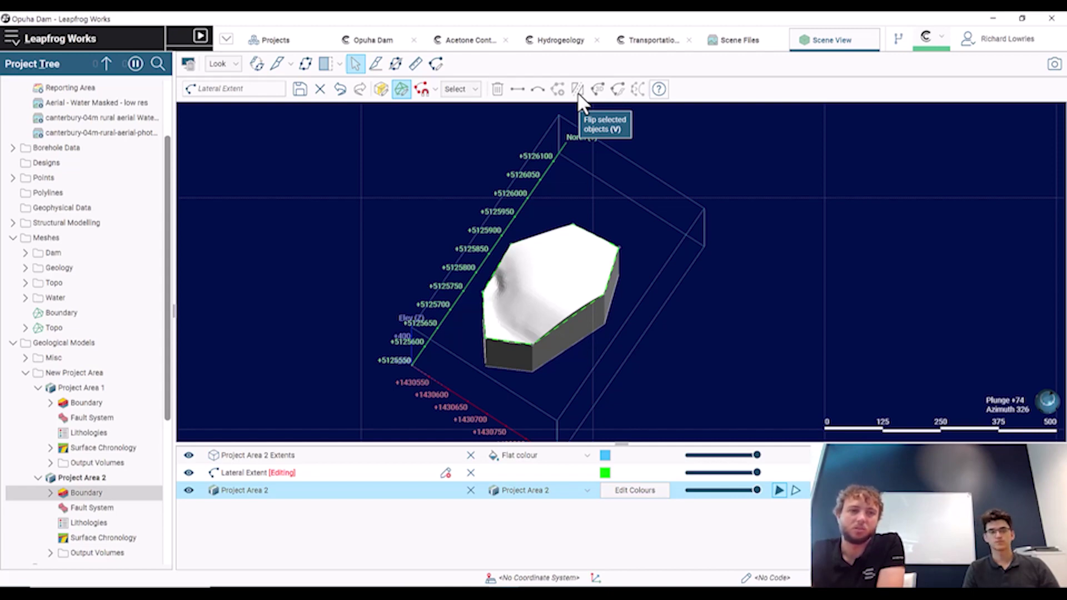
Save the flipped lateral extent so Project Area 2 reprocesses.
{"action": "left_click", "coordinate": [300, 90]}
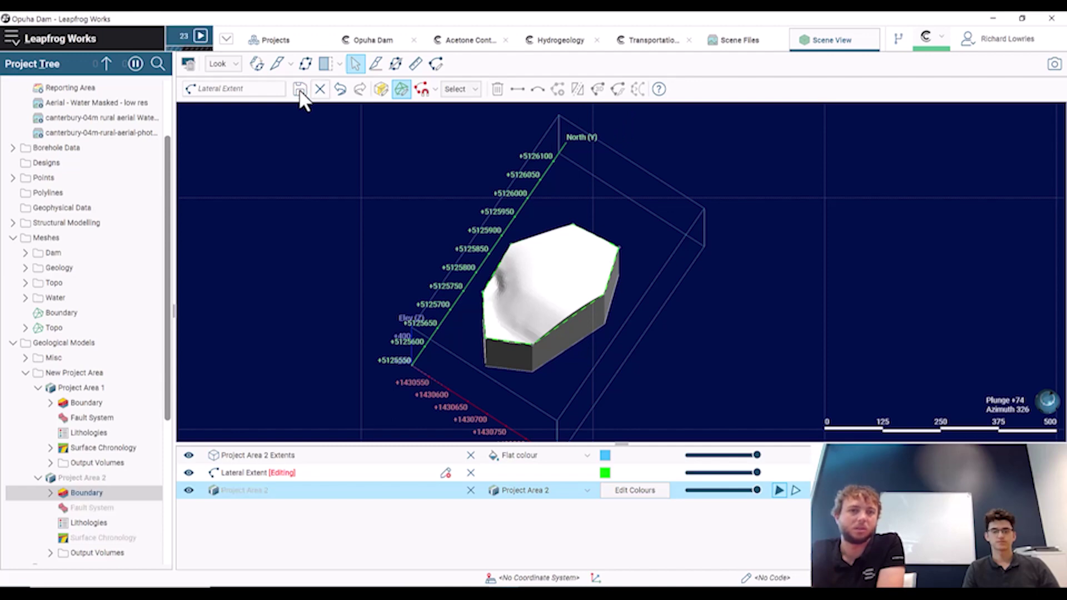